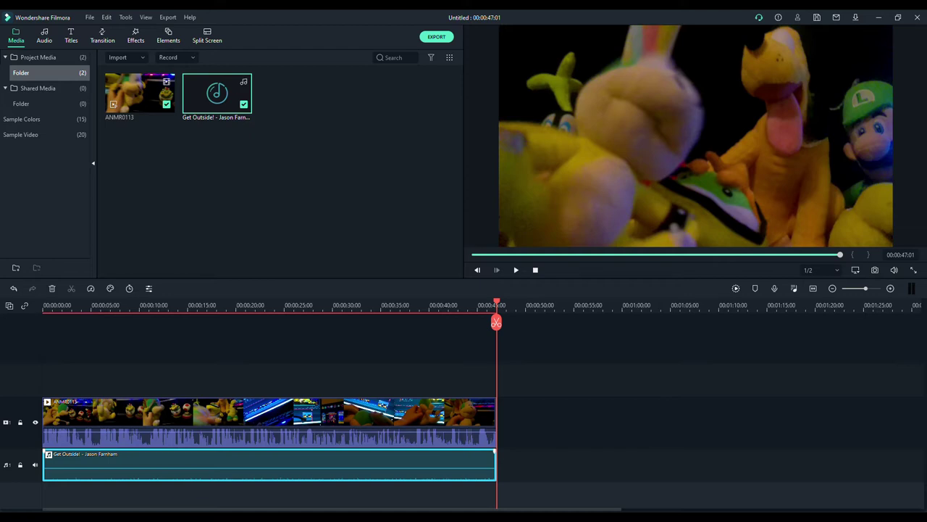
left_click(407, 232)
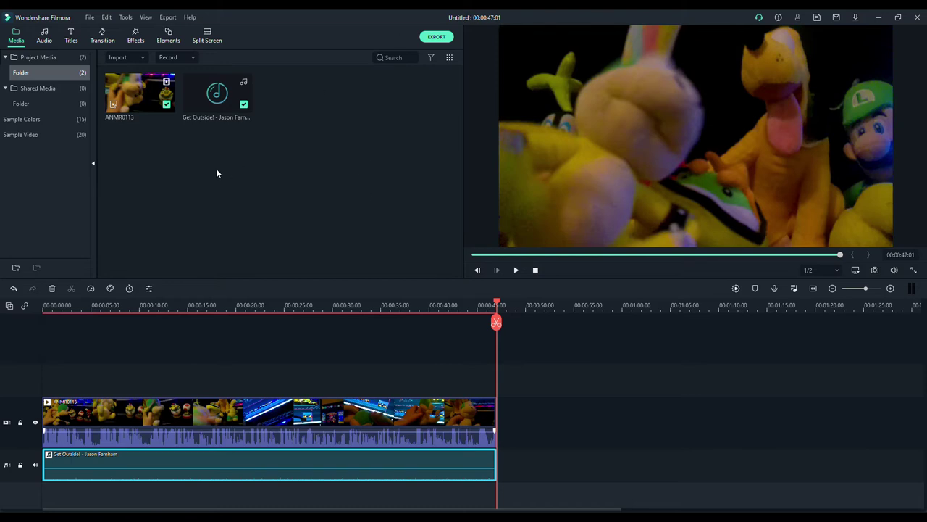
mouse_move(496, 325)
left_mouse_down()
mouse_move(179, 353)
mouse_move(203, 348)
left_mouse_up()
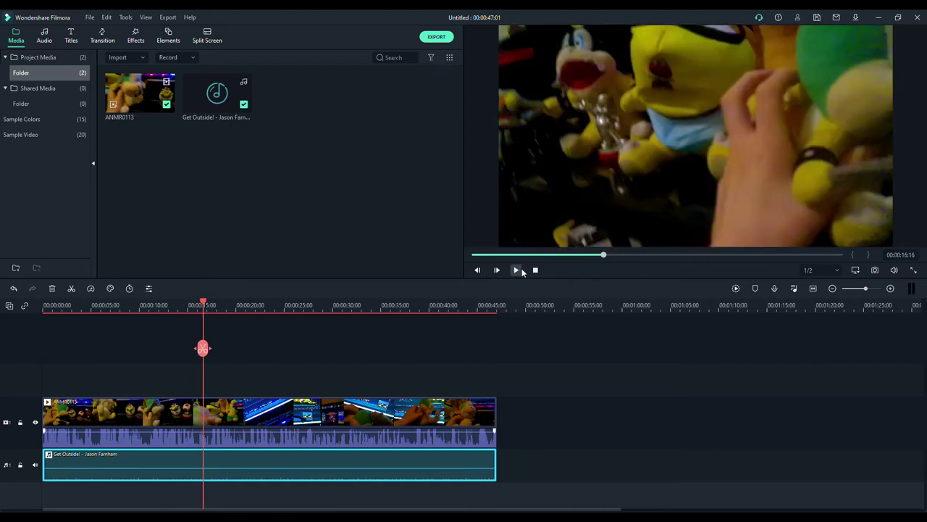
left_click(516, 270)
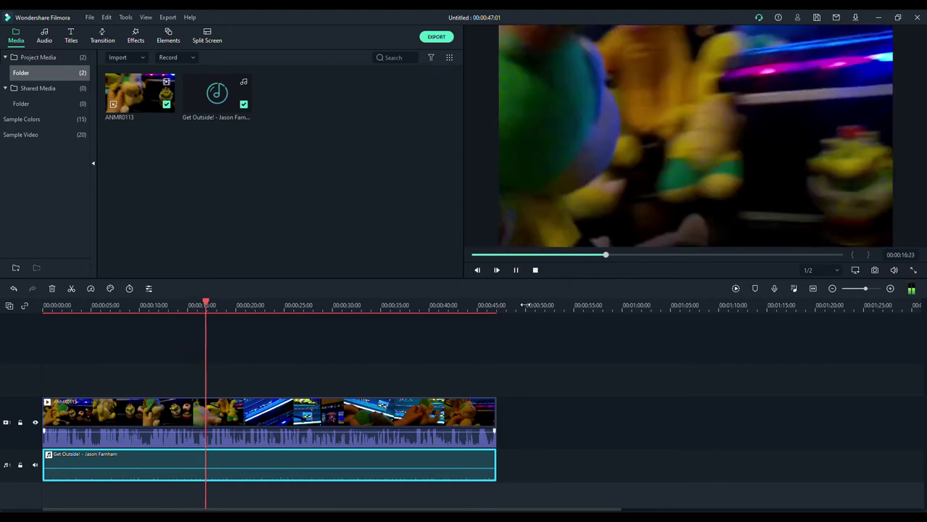
left_click(516, 271)
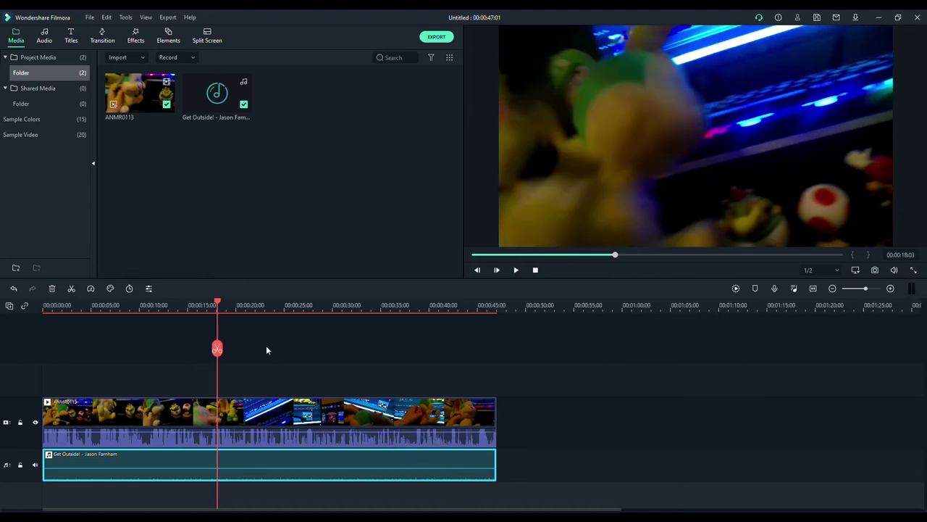
mouse_move(217, 349)
left_mouse_down()
mouse_move(434, 371)
mouse_move(515, 330)
mouse_move(498, 325)
left_mouse_up()
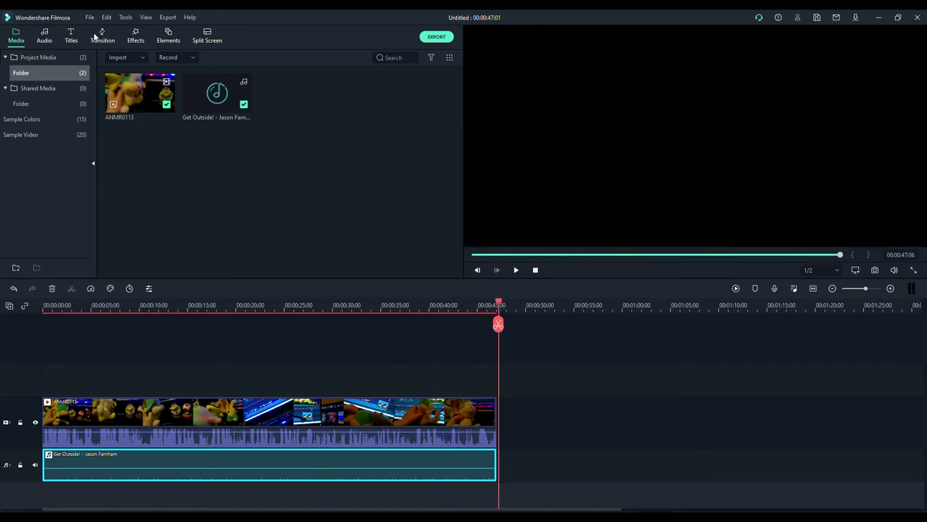
Browse the Effects library's Overlays, Light Leaks and Lens Flares, then the Audio library
left_click(136, 40)
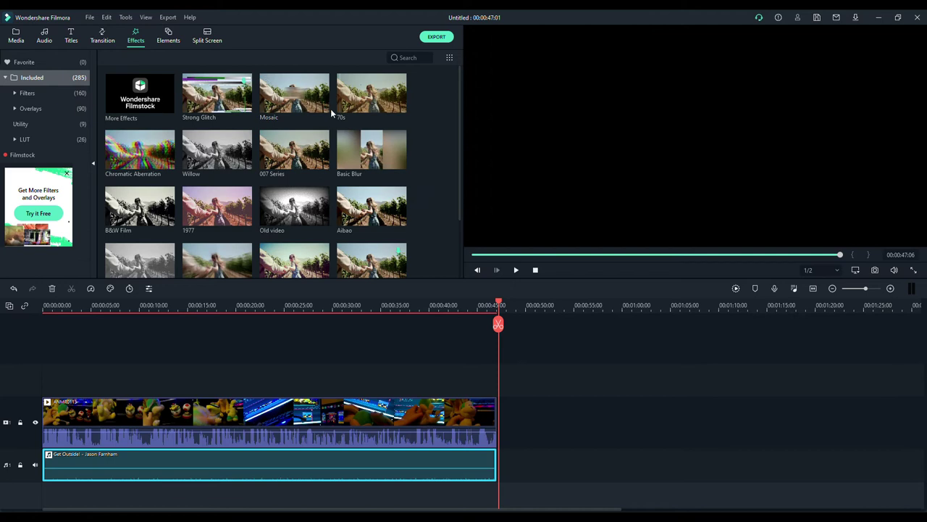
left_click(31, 108)
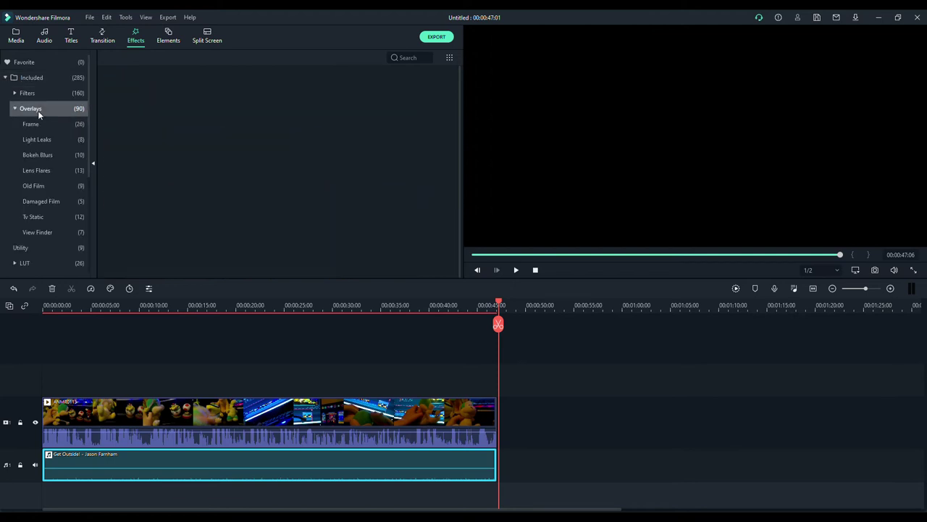
left_click(36, 140)
left_click(35, 171)
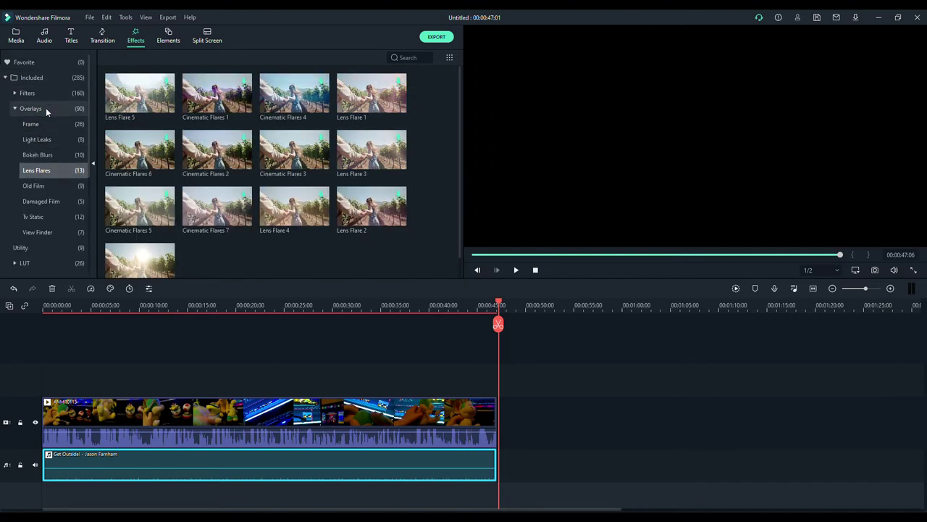
left_click(46, 37)
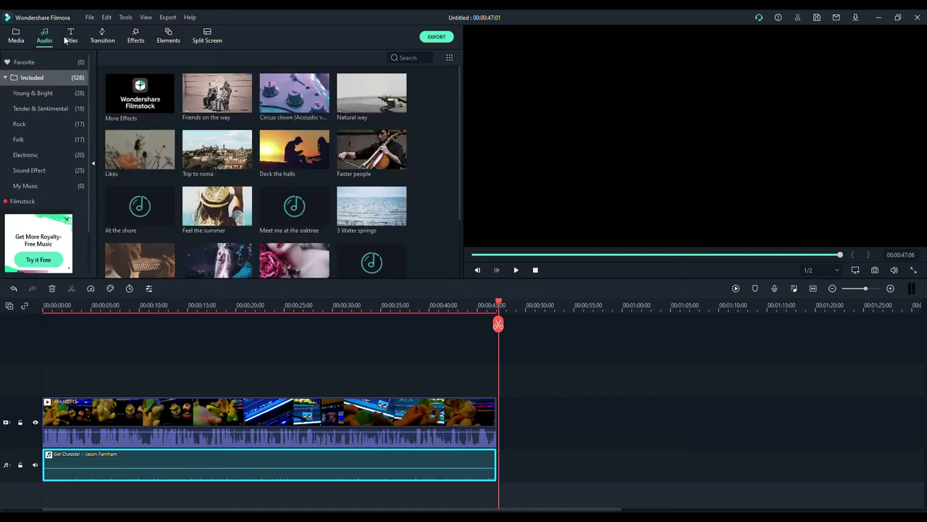
Look through Elements stickers, Split Screen layouts and Transitions, then return to Audio
left_click(173, 39)
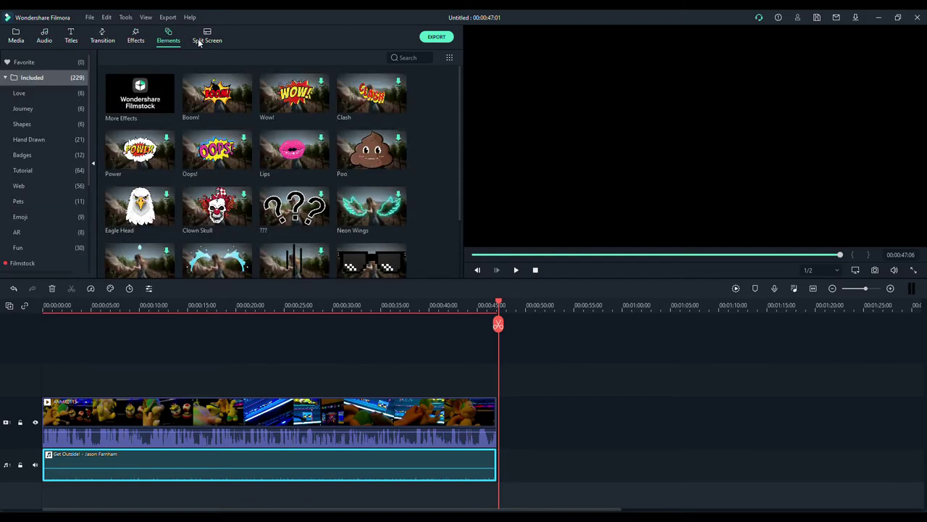
left_click(197, 38)
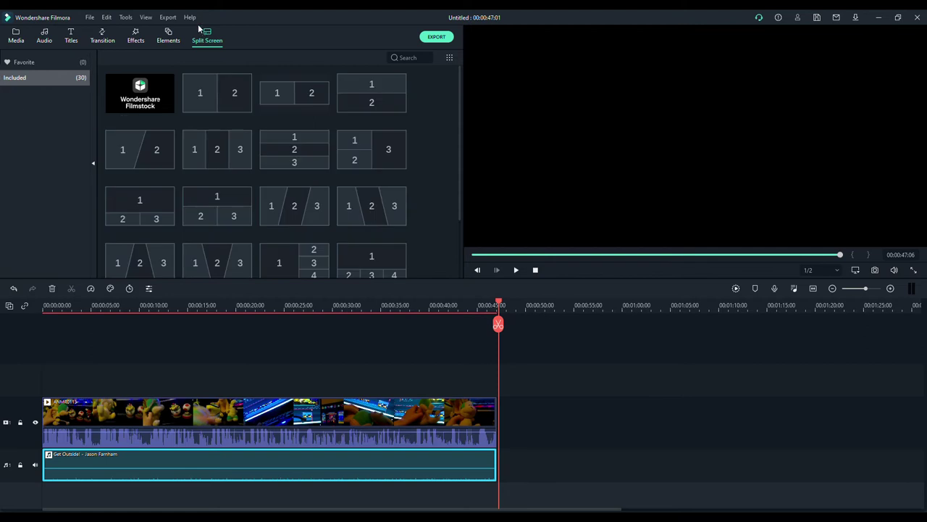
left_click(102, 40)
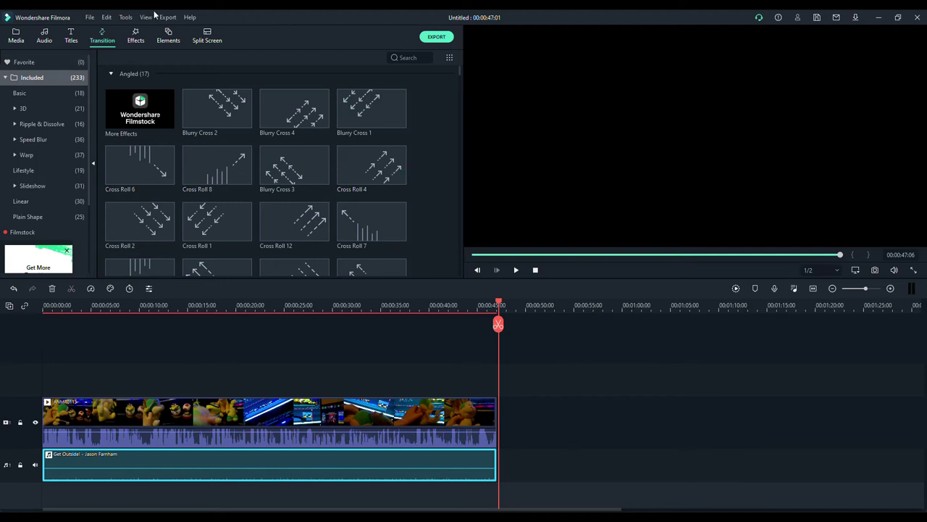
left_click(45, 36)
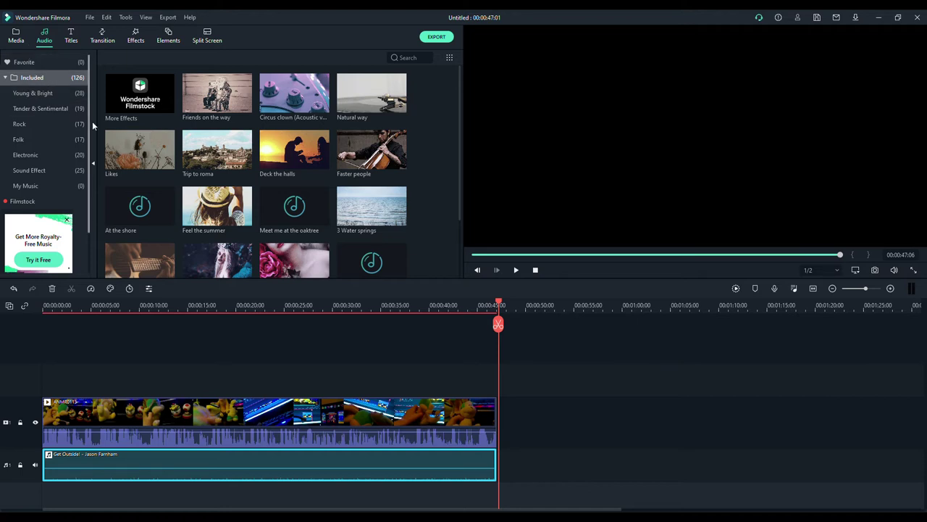
Preview 'At the shore', browse Electronic, Folk and Young & Bright music, then show Elements stickers
left_click(167, 217)
left_click(18, 35)
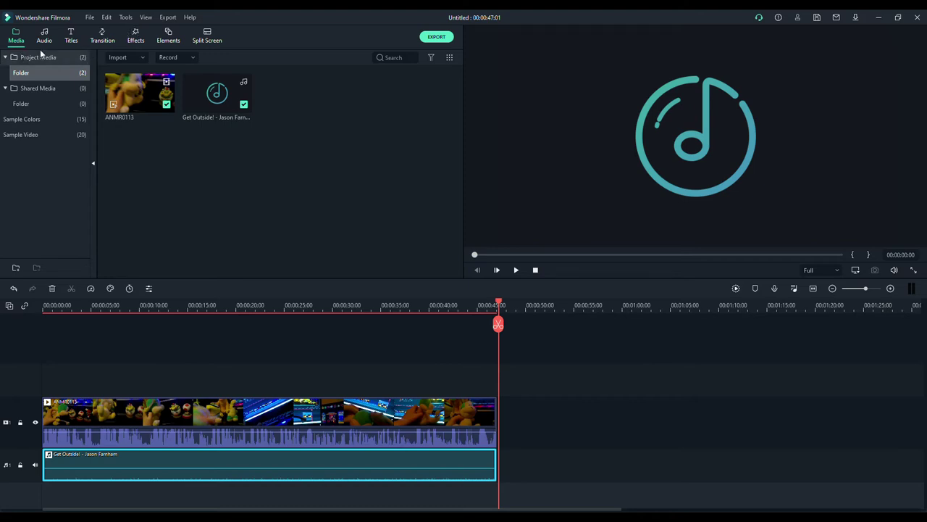
left_click(44, 36)
left_click(29, 155)
left_click(48, 138)
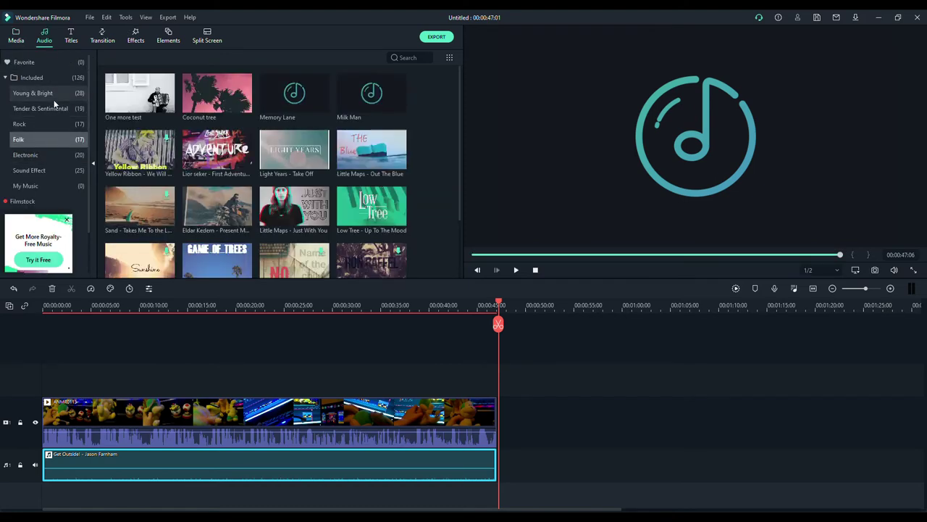
left_click(43, 93)
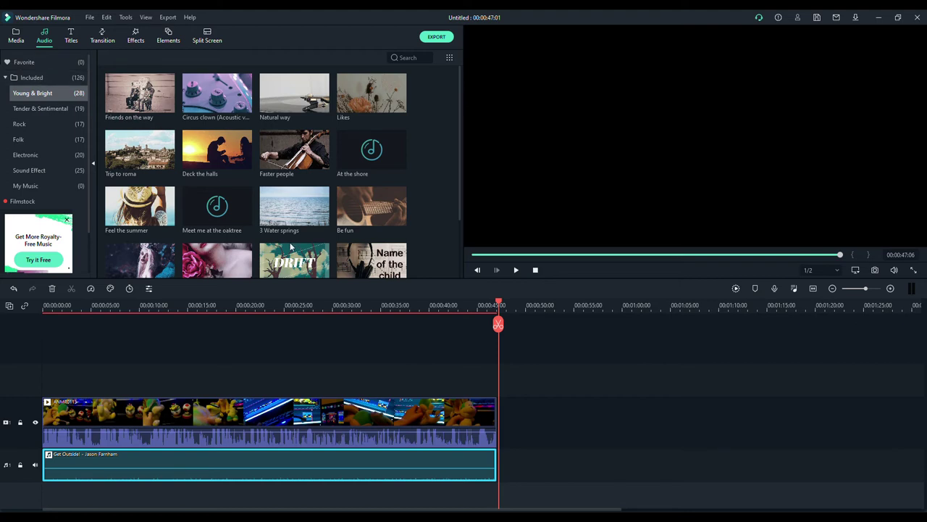
left_click(167, 40)
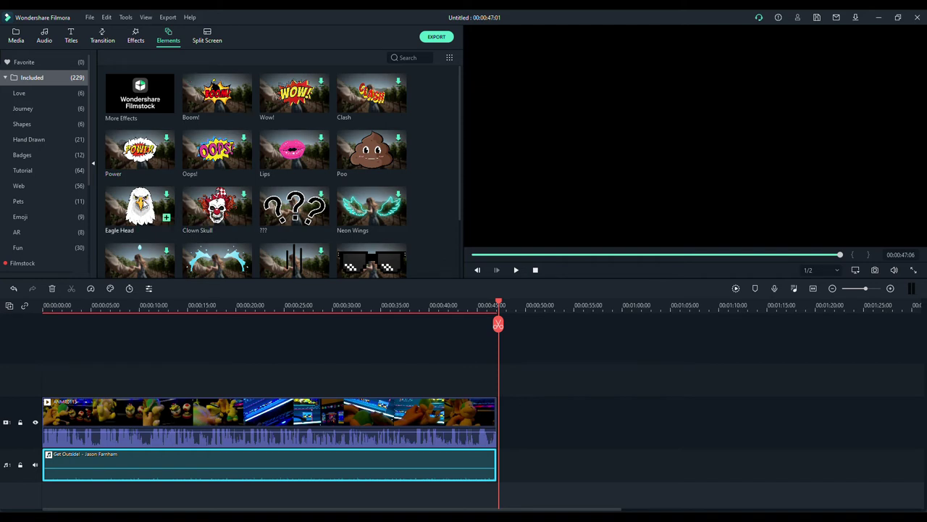
mouse_move(140, 150)
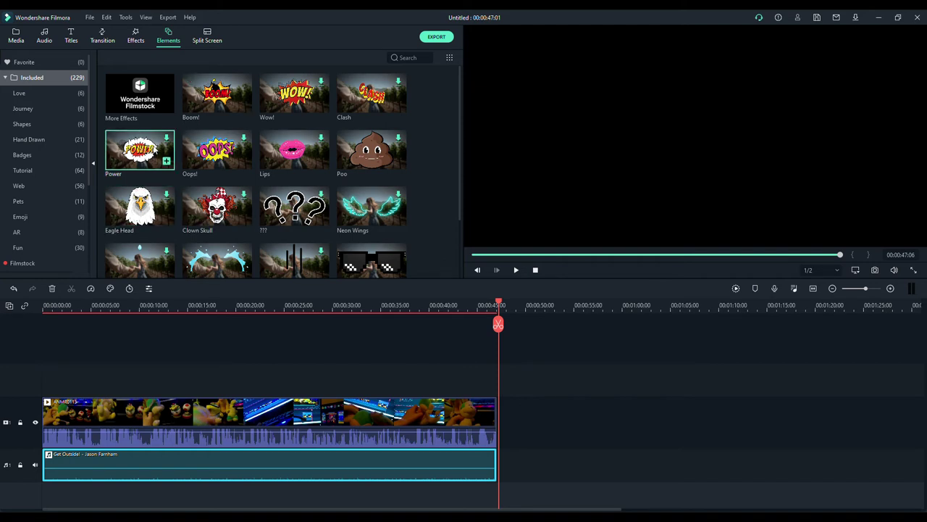
Download the Power sticker, place it over the clip near 32 s, preview it, then delete it
left_click(155, 150)
mouse_move(138, 155)
left_mouse_down()
mouse_move(337, 338)
mouse_move(383, 311)
left_mouse_up()
left_click(16, 36)
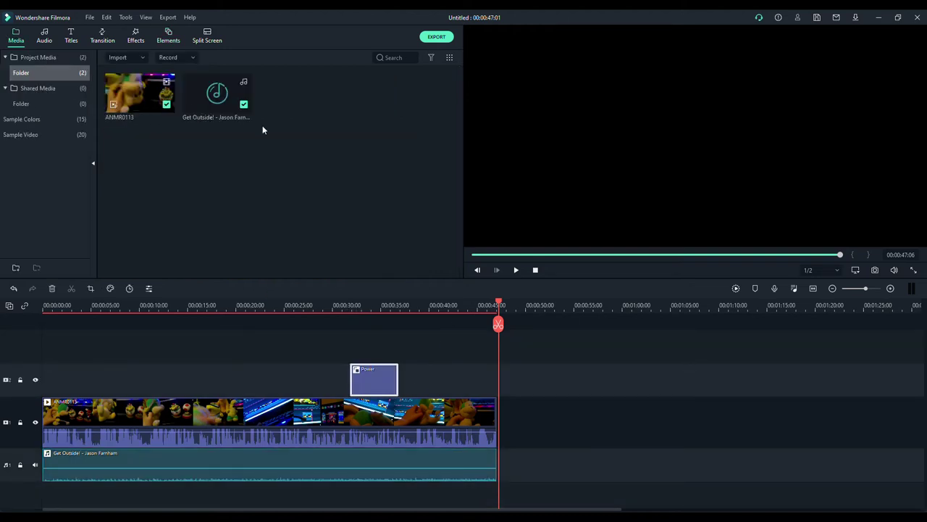
left_click_drag(498, 323, 352, 322)
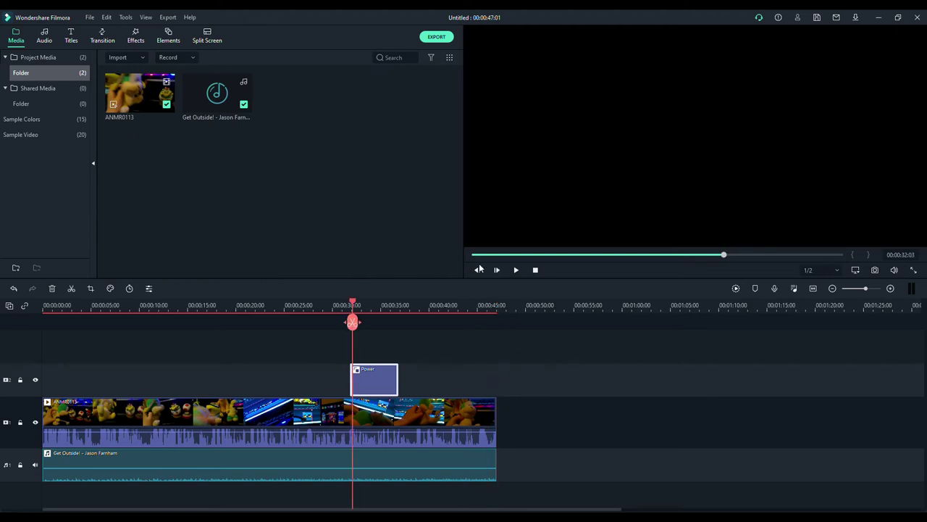
left_click(516, 271)
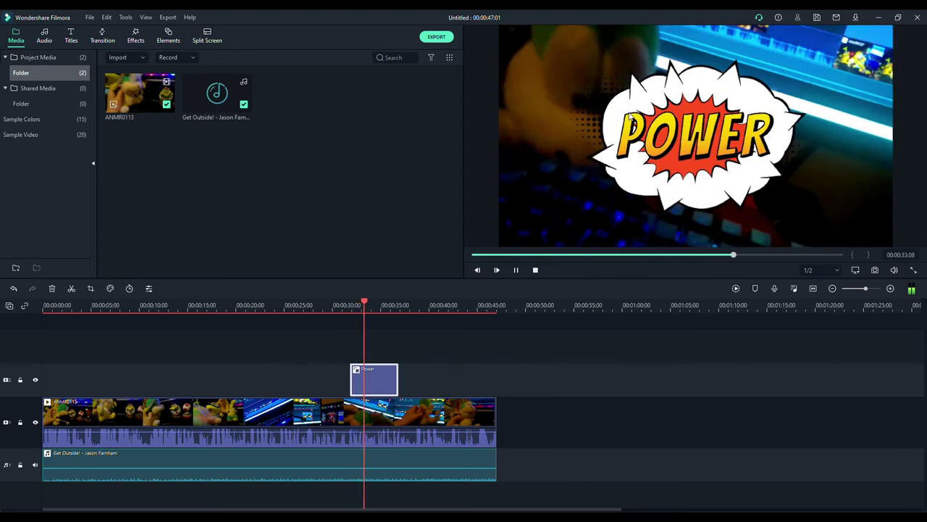
key("space")
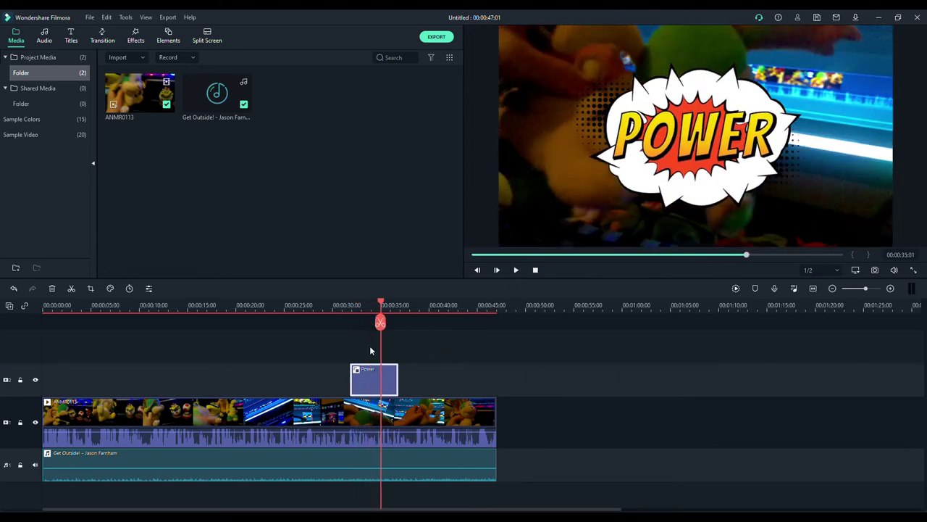
left_click(52, 288)
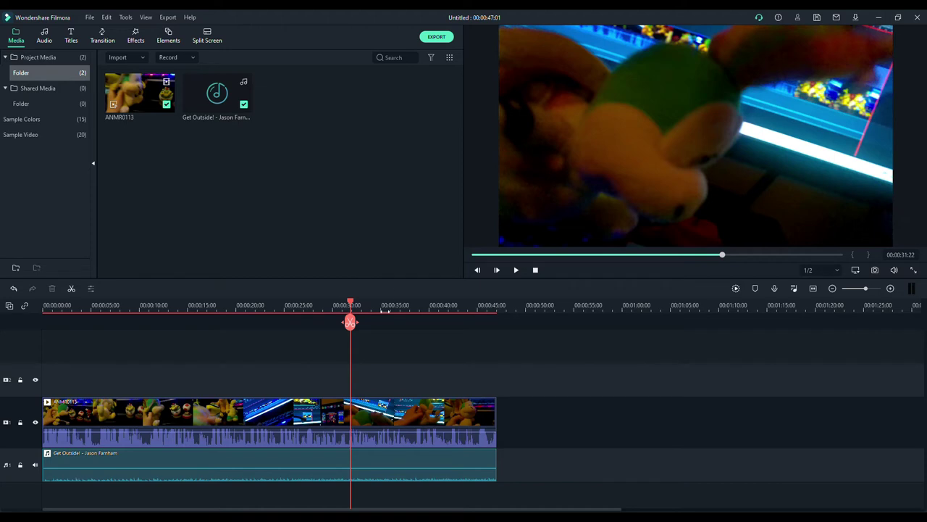
Open the Shared Media folder, glance at Effects, and return to the Media library
left_click(21, 103)
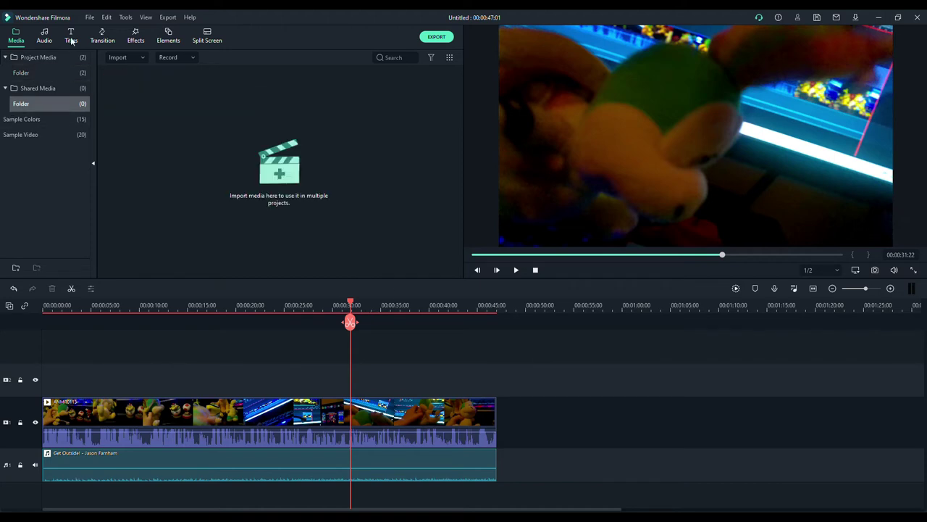
left_click(135, 37)
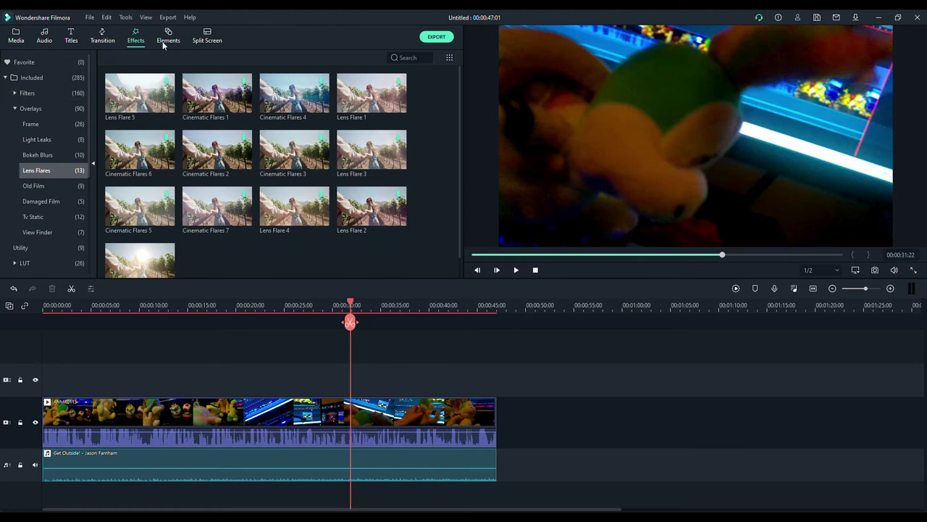
left_click(15, 36)
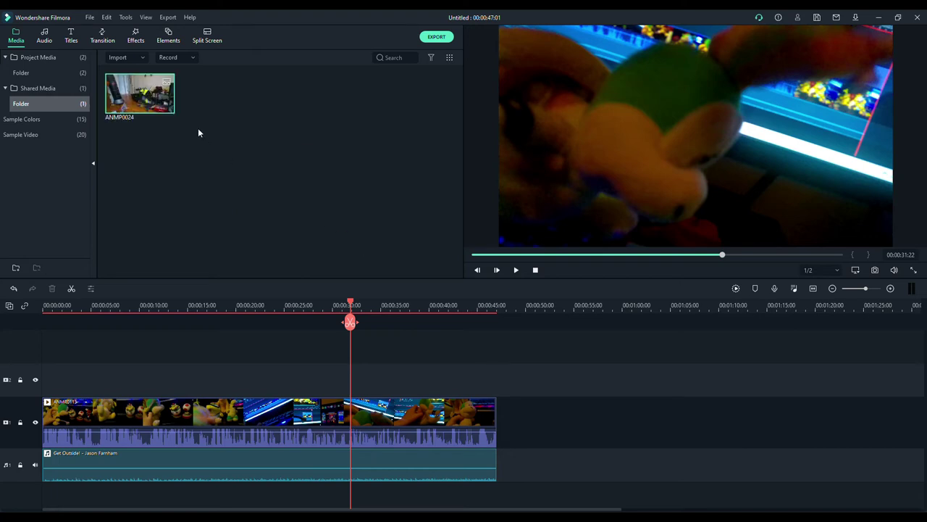
Place the ANMP0024 photo after the plush-toy clip, preview the cut, then delete it
left_click_drag(139, 92, 520, 420)
left_click_drag(350, 323, 489, 339)
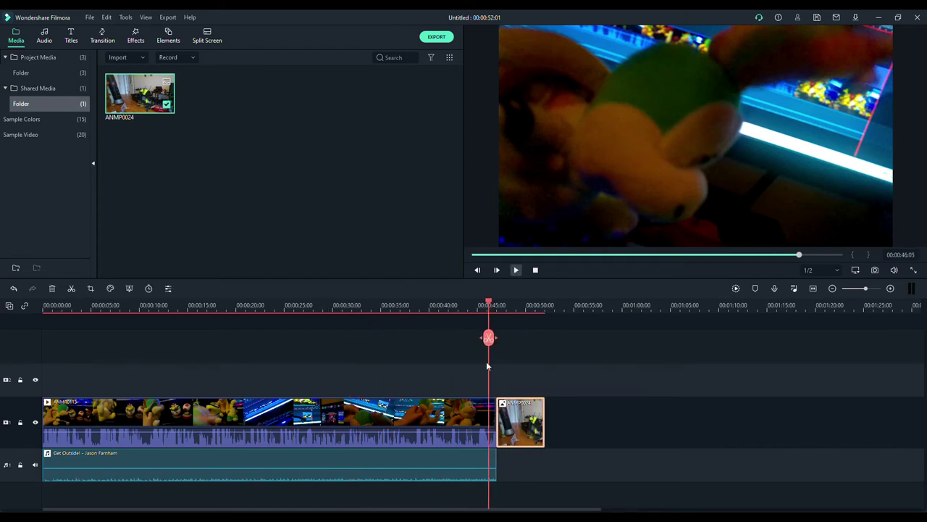
left_click(515, 271)
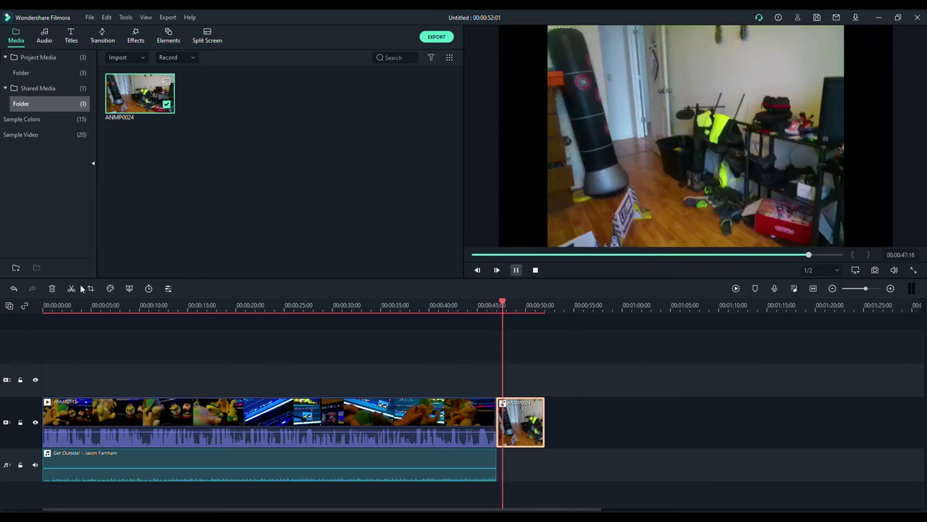
left_click(52, 288)
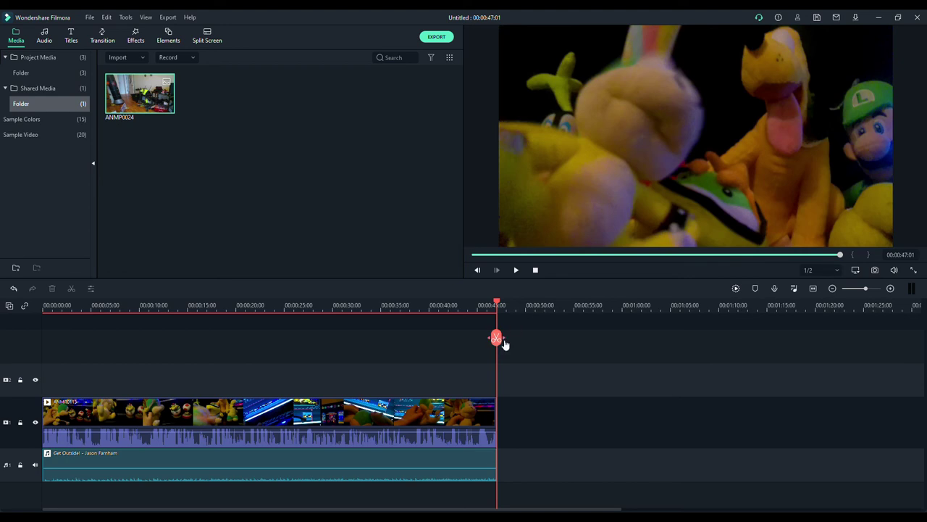
mouse_move(498, 339)
left_mouse_down()
mouse_move(5, 326)
mouse_move(262, 360)
left_mouse_up()
left_click_drag(365, 368, 488, 370)
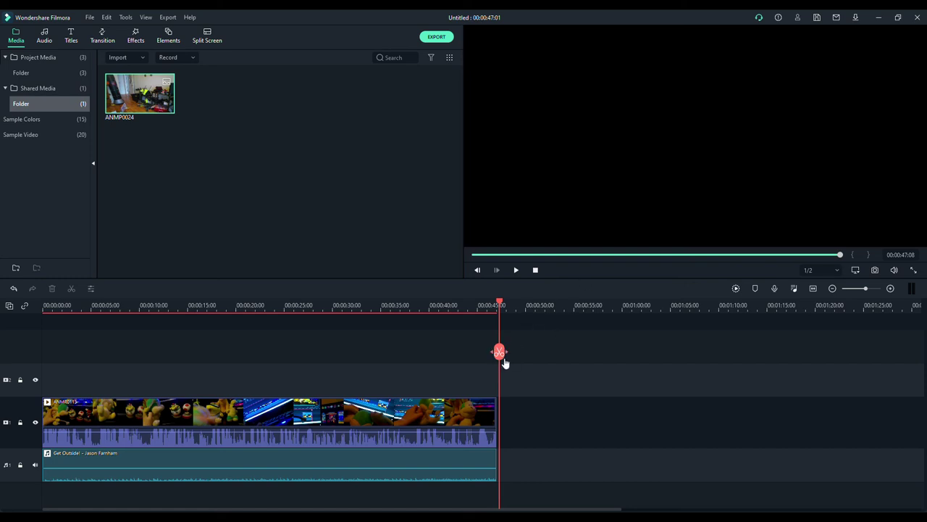
left_click_drag(504, 363, 486, 362)
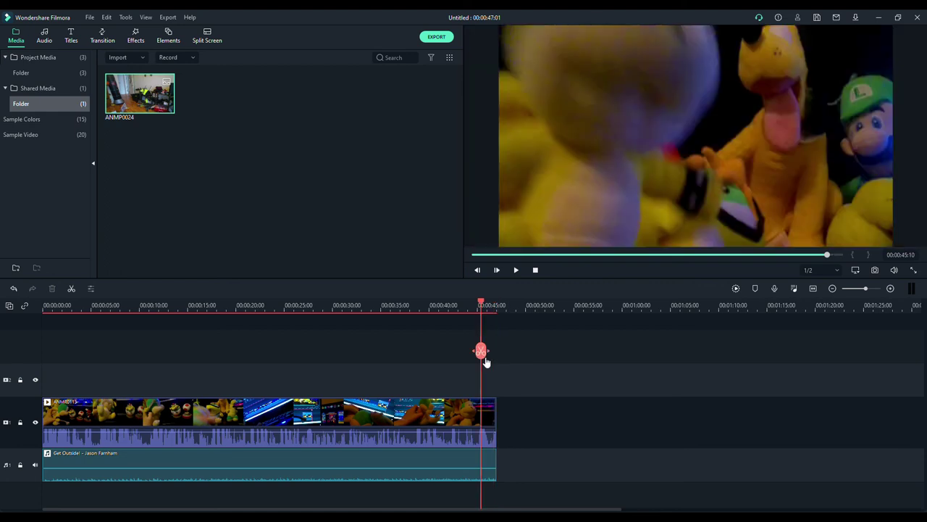